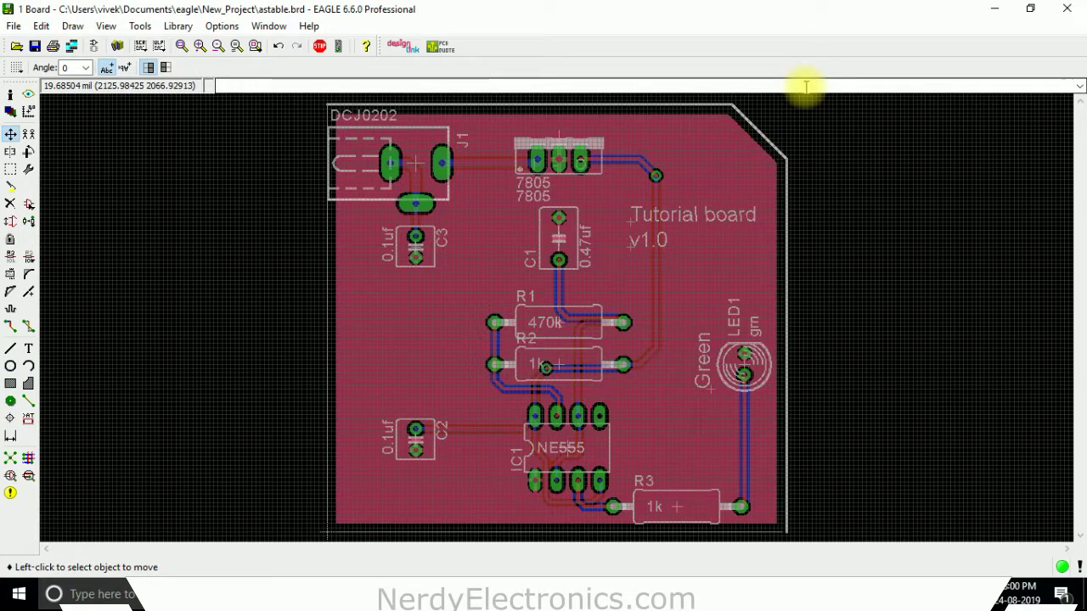
Step: Launch the CAM Processor from the astable board editor toolbar
click(72, 47)
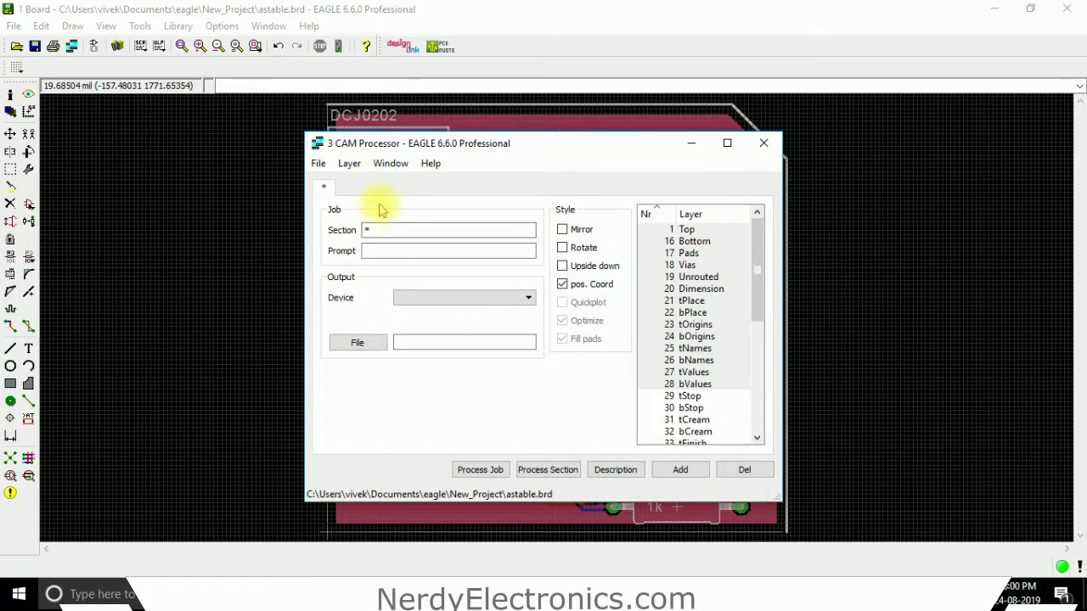
Step: Load the recent job sfe-gerb274x_vivek.cam into the CAM Processor
click(320, 165)
mouse_move(349, 200)
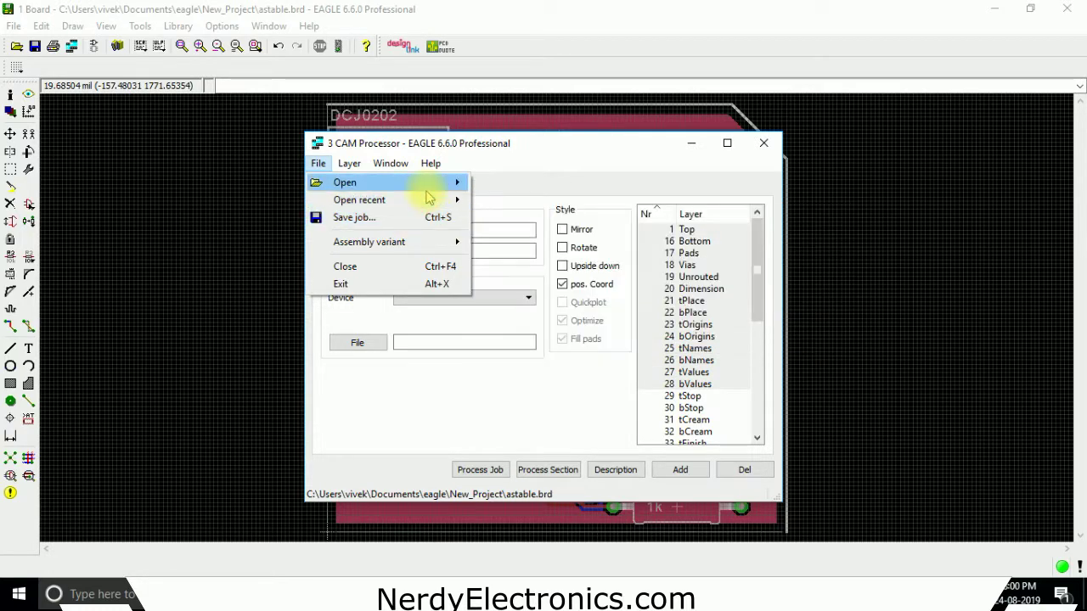
mouse_move(429, 204)
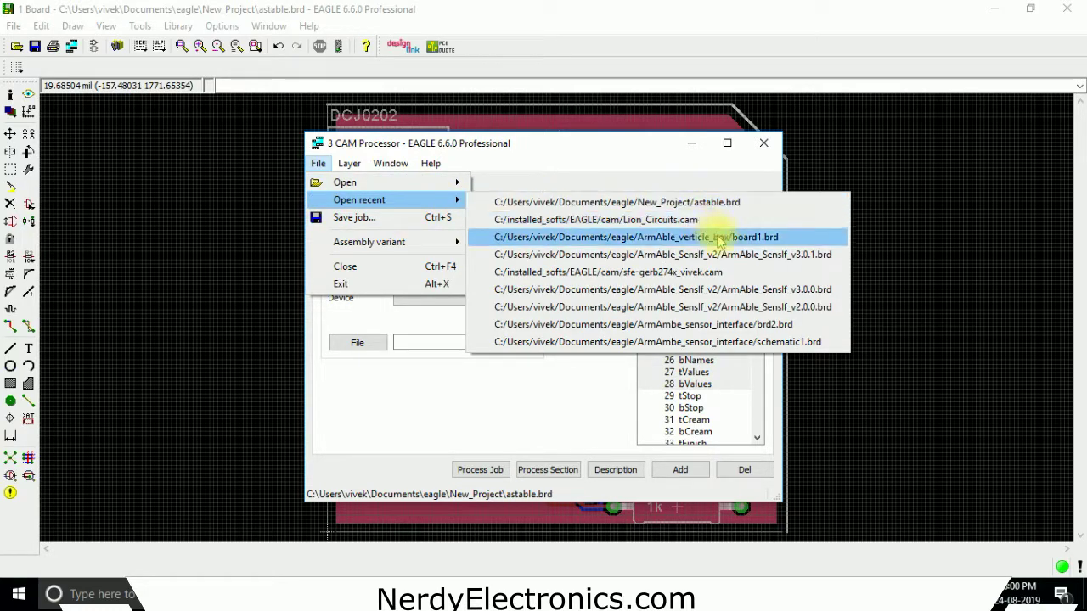
click(692, 273)
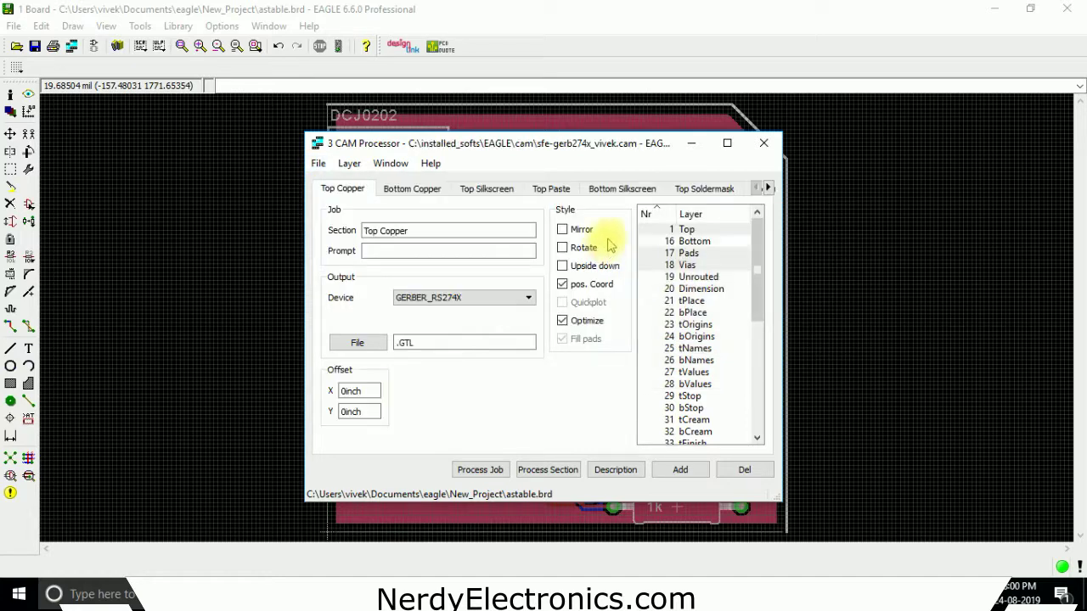
drag(572, 145, 552, 75)
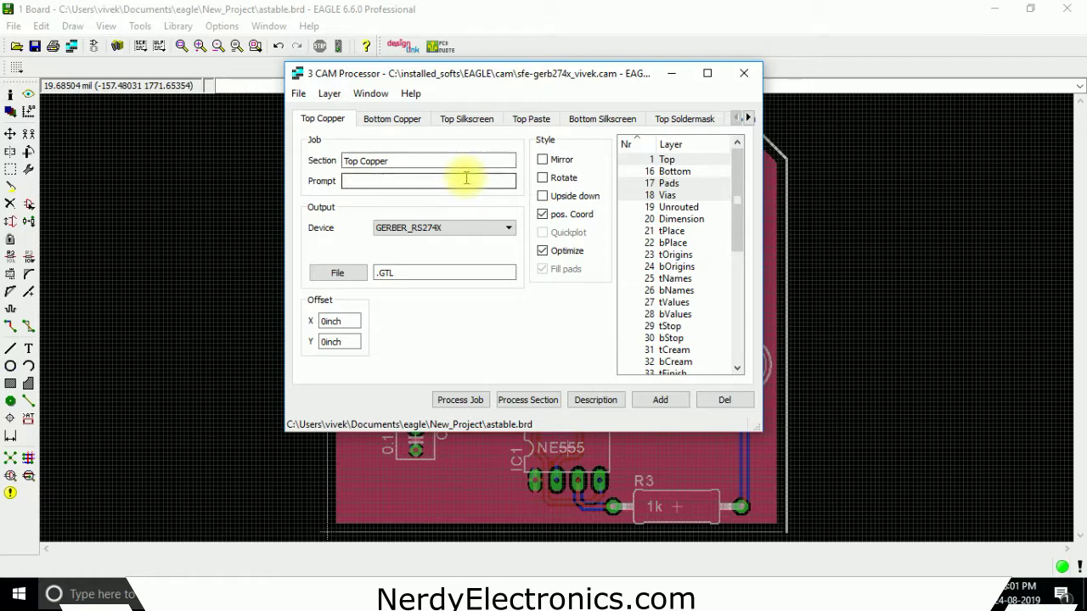
click(463, 228)
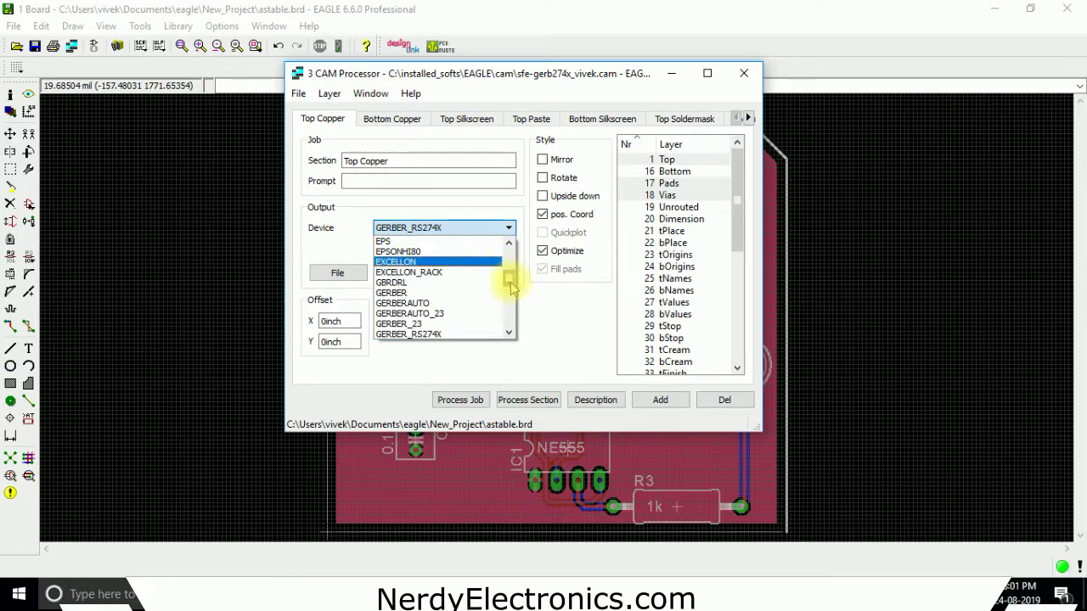
mouse_move(510, 287)
mouse_down()
mouse_move(510, 320)
mouse_move(509, 299)
mouse_up()
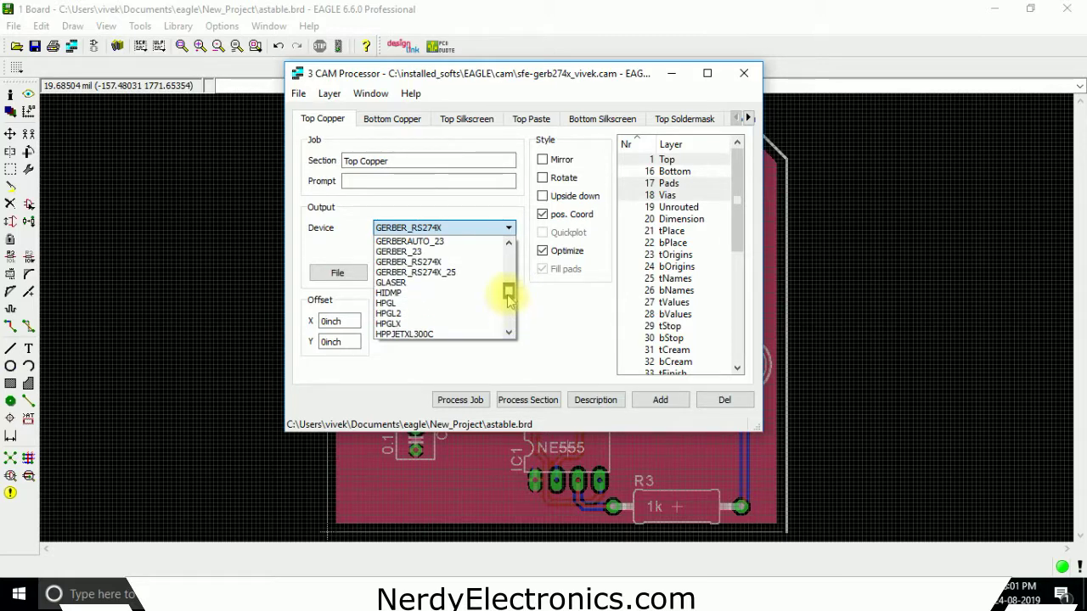
click(571, 335)
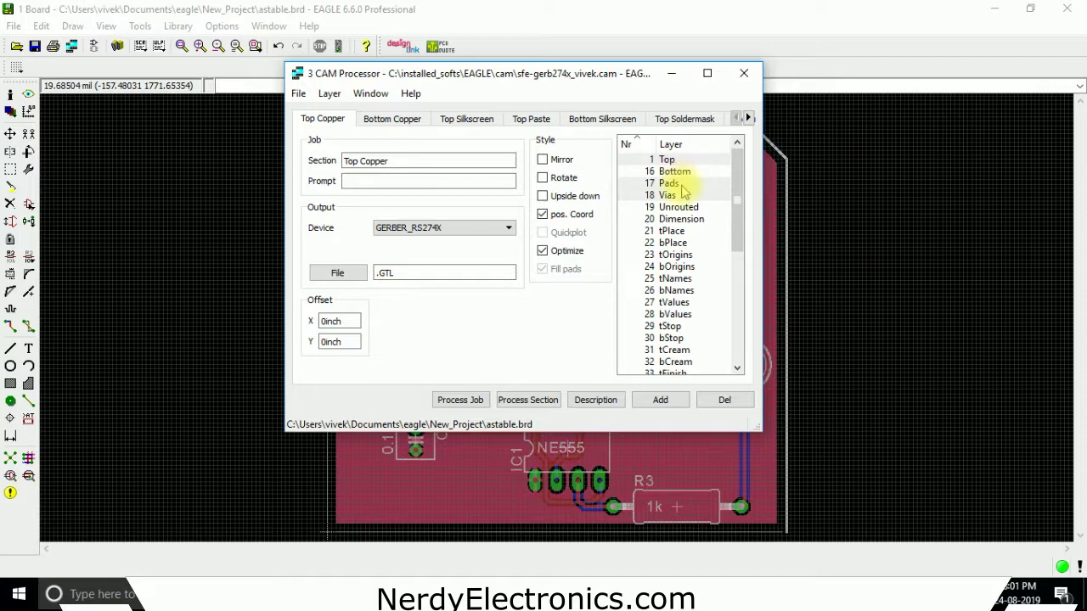
Step: Review the Bottom Copper, Silkscreen, Top Paste and Top Soldermask section settings
click(406, 118)
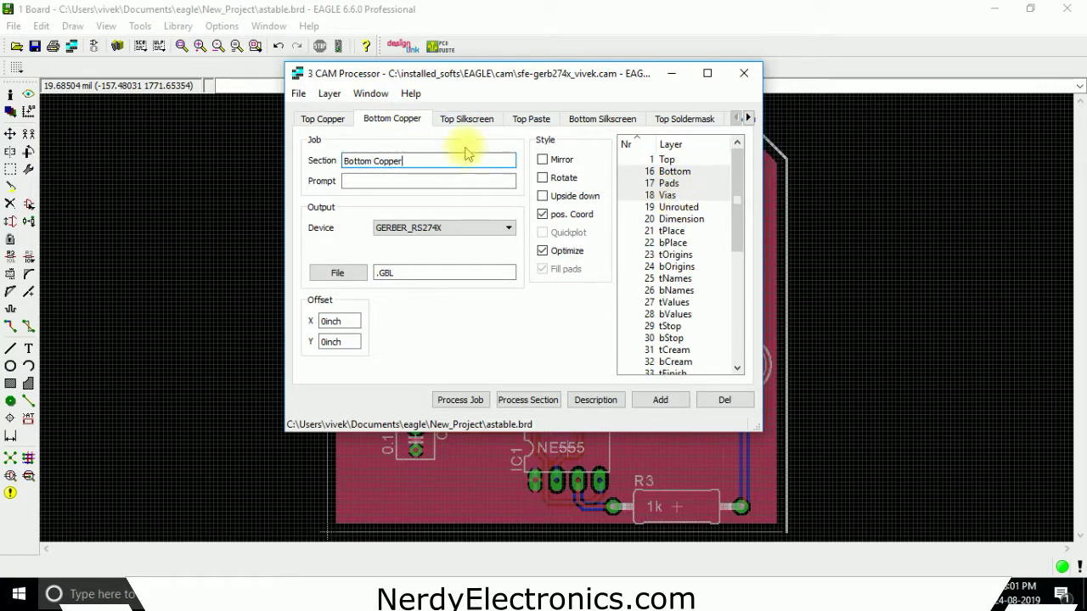
click(463, 118)
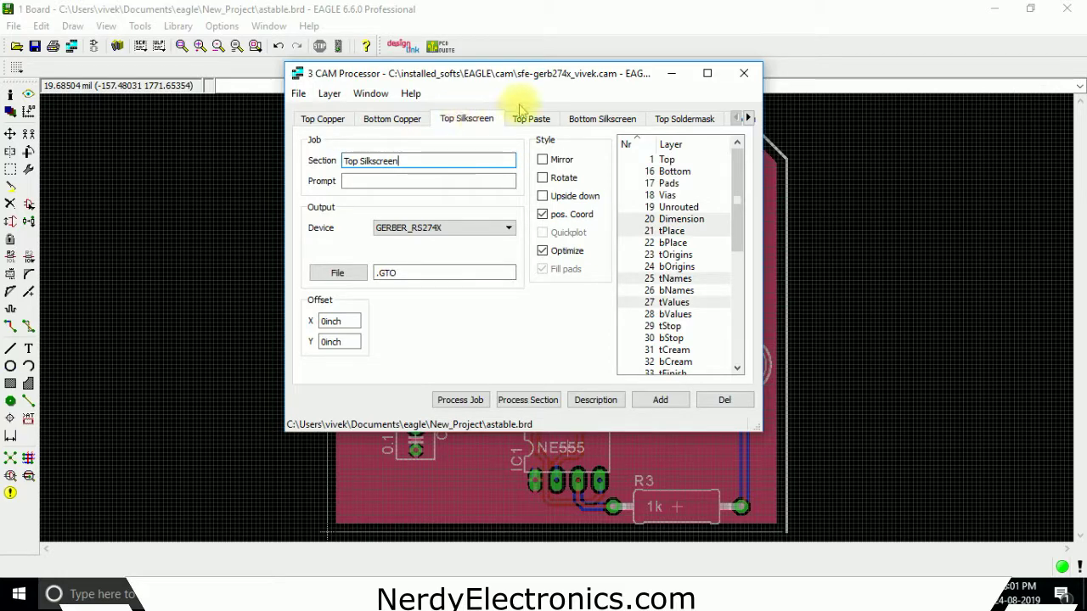
drag(633, 76, 297, 184)
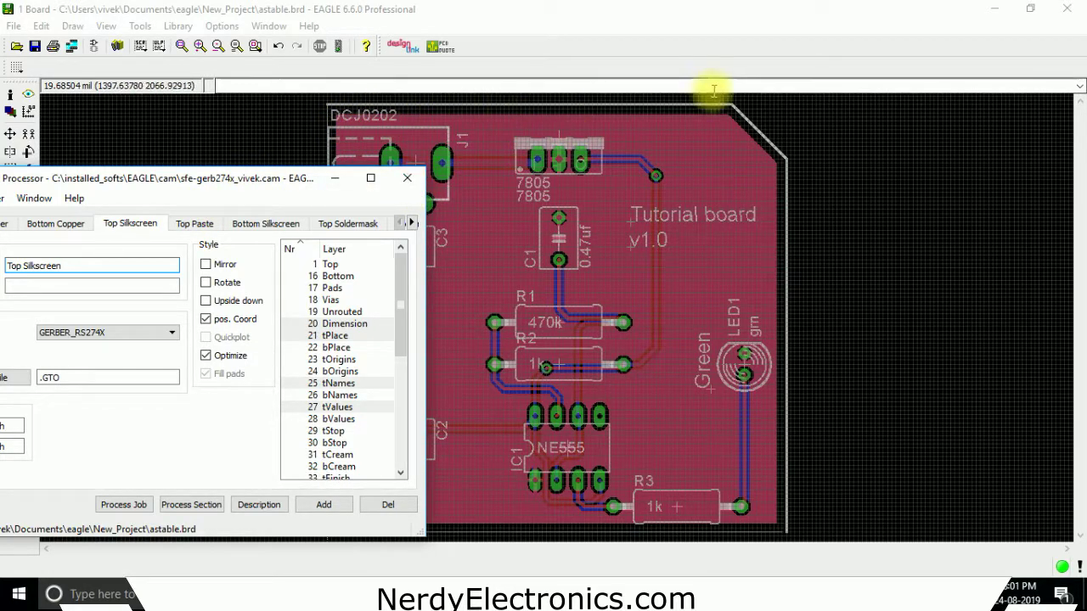
mouse_move(400, 292)
mouse_down()
mouse_move(400, 340)
mouse_move(400, 297)
mouse_up()
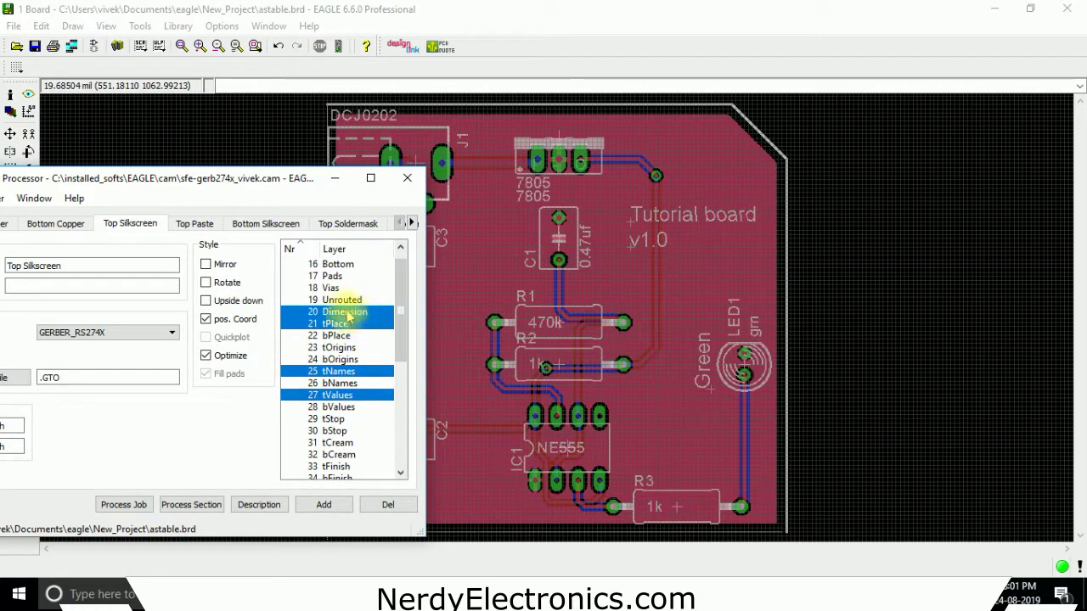
click(194, 223)
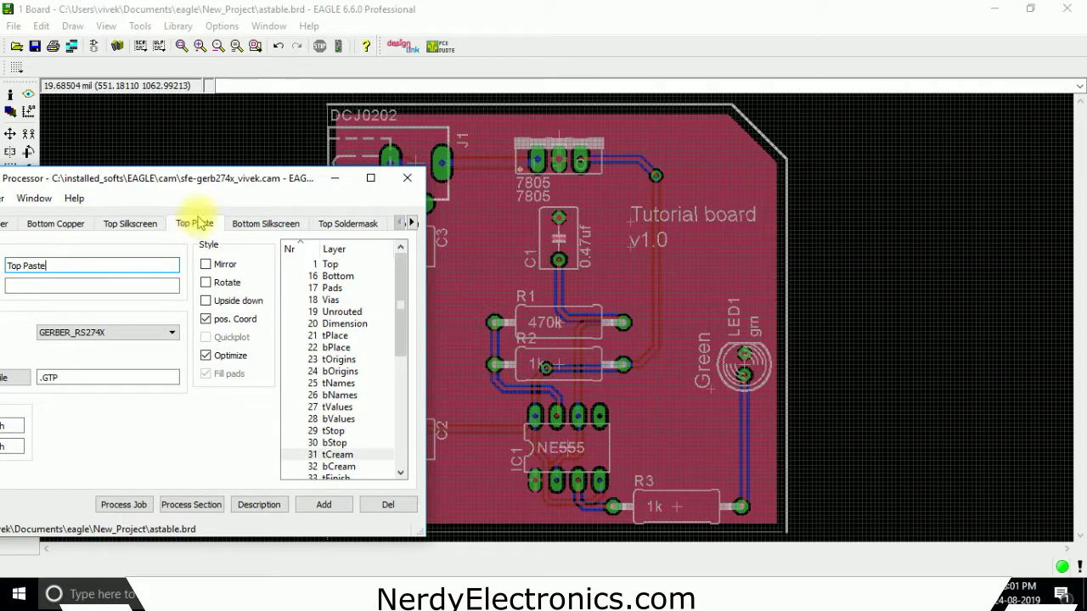
click(264, 226)
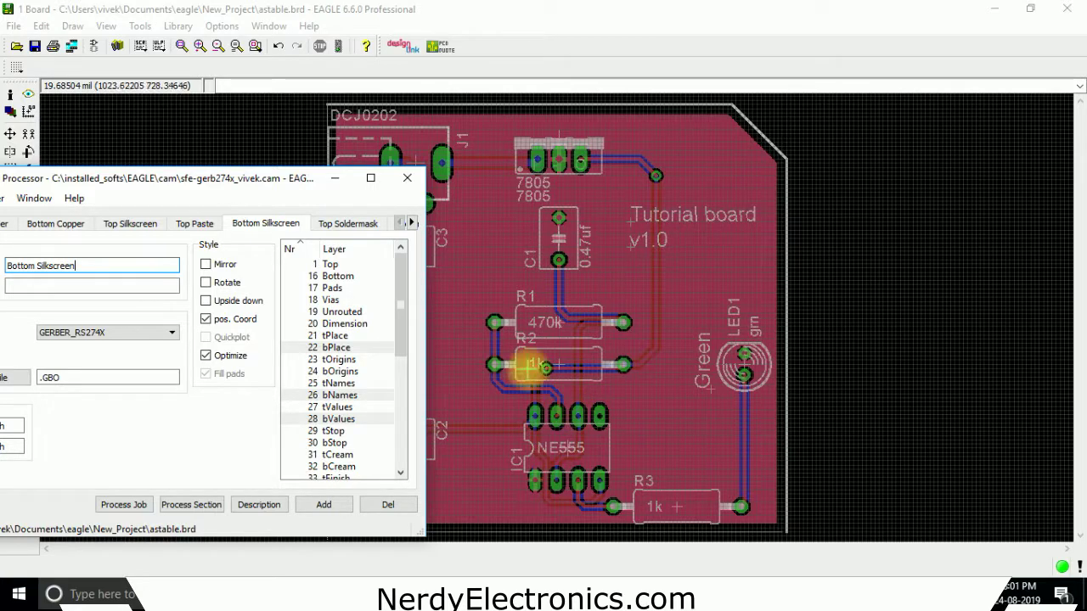
click(341, 223)
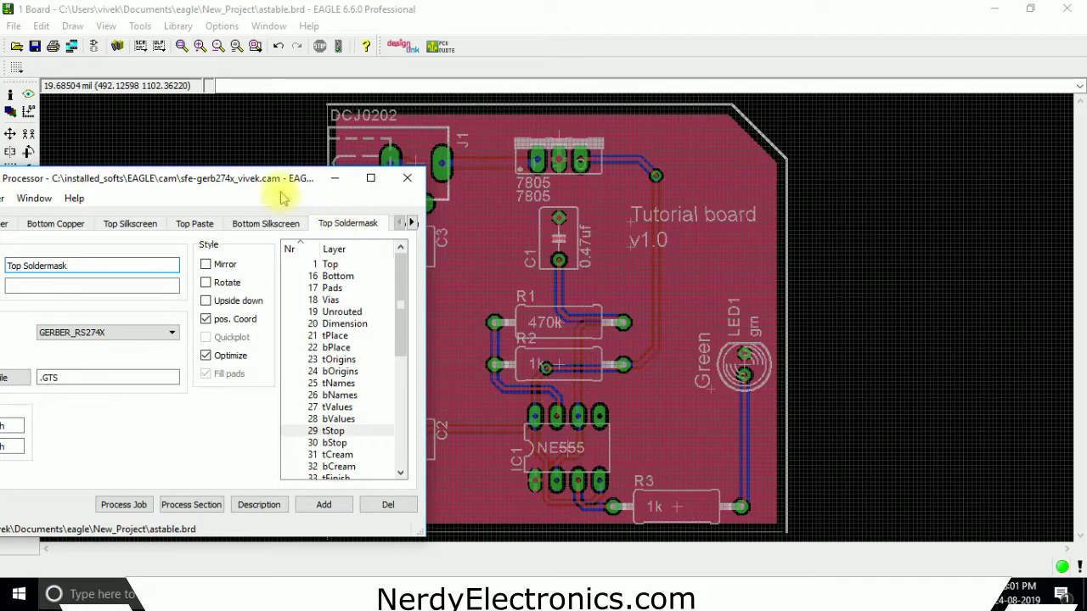
drag(284, 179, 408, 63)
drag(531, 193, 530, 227)
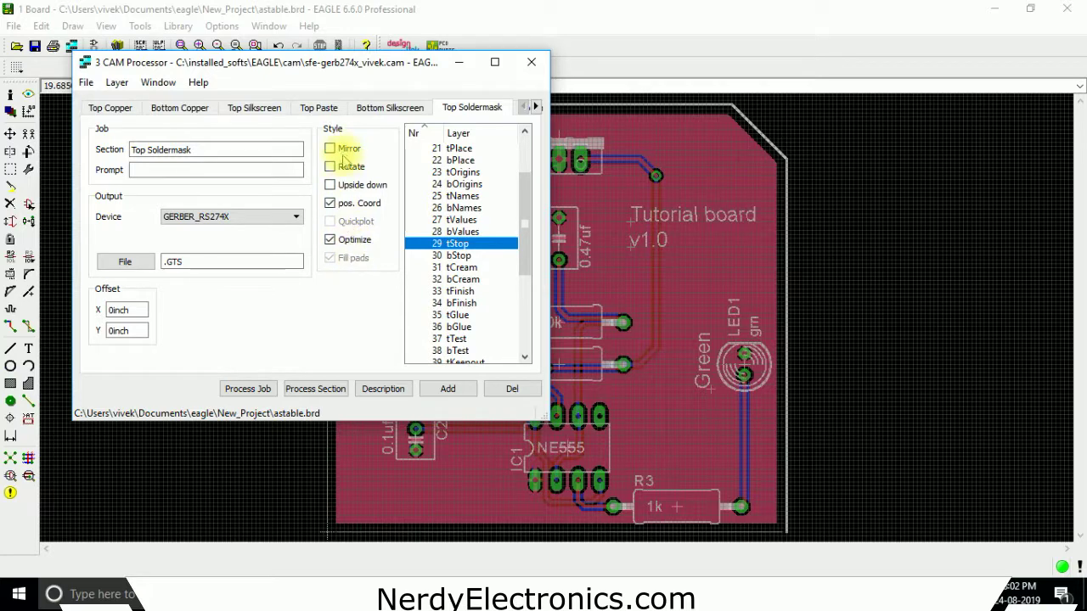
Step: Process the whole CAM job, accepting the warning so every section is output
click(245, 388)
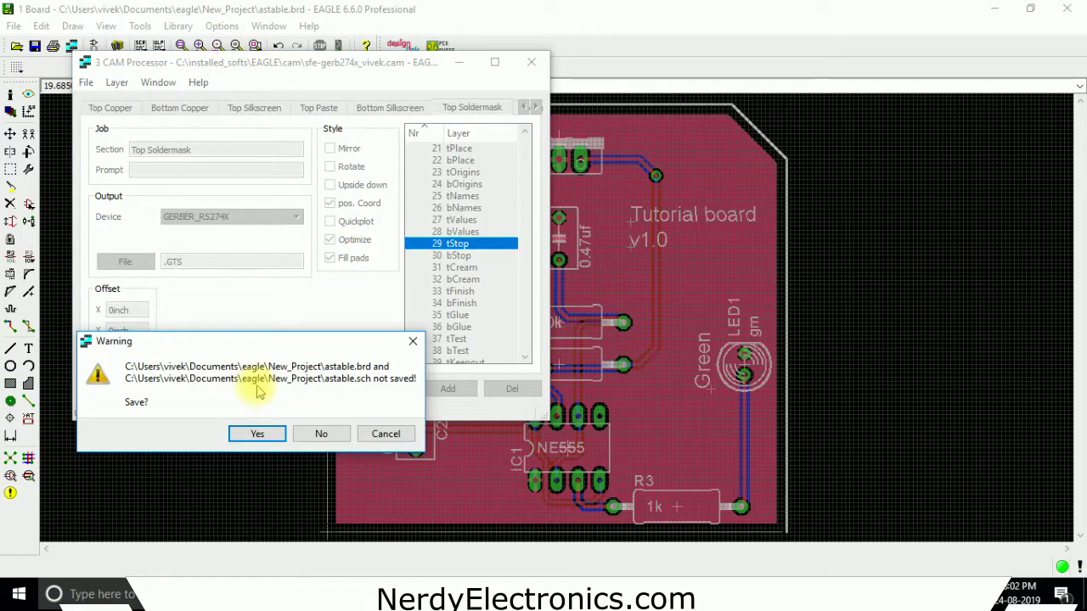
click(257, 435)
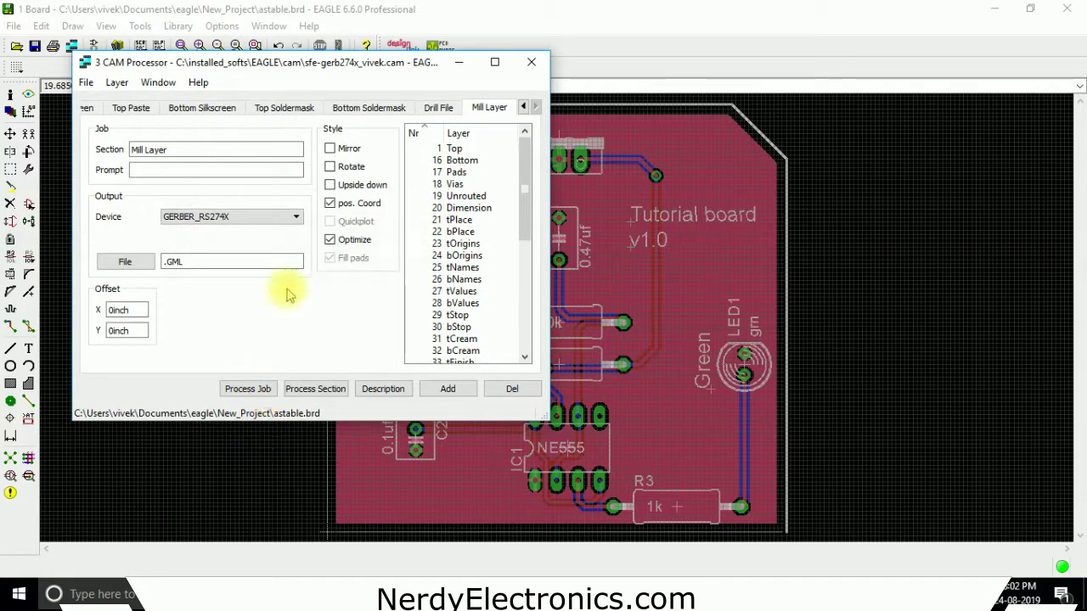
click(390, 592)
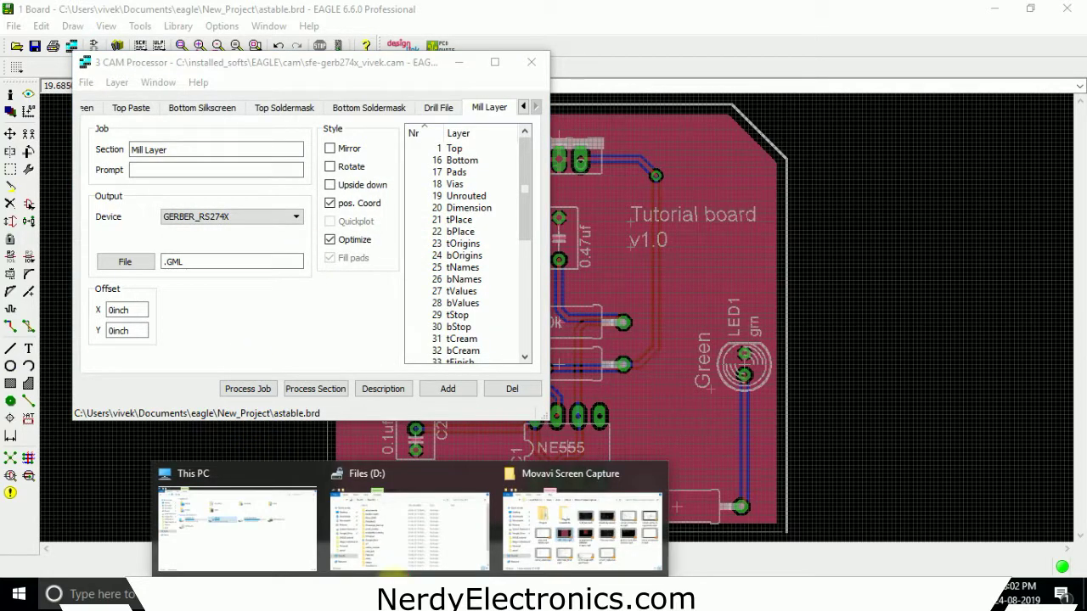
Step: Browse to Documents > eagle > New_Project in File Explorer to view the generated files
click(267, 554)
click(62, 144)
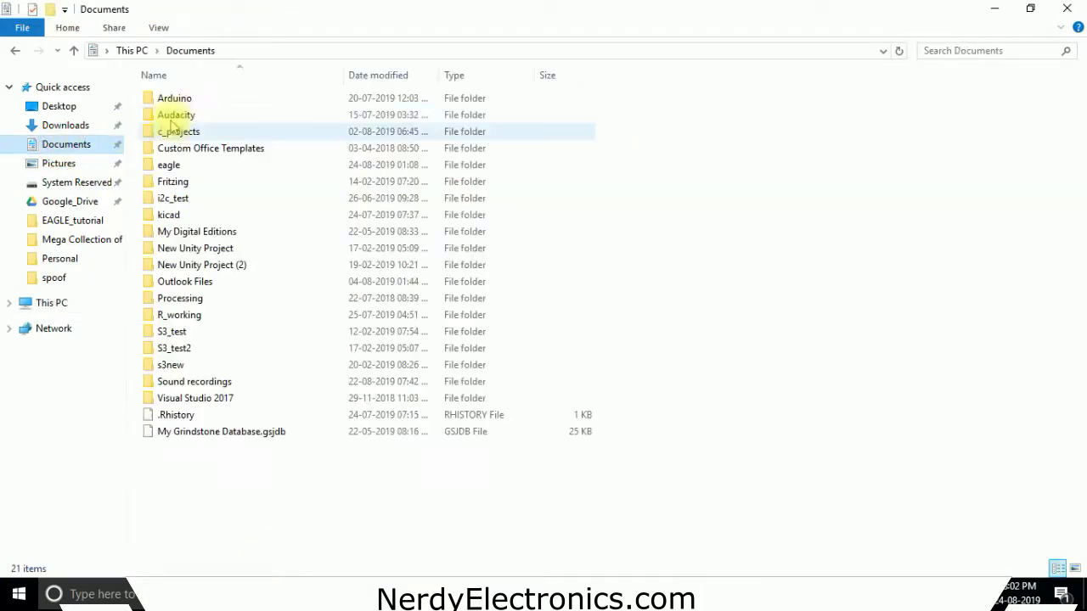
double_click(178, 164)
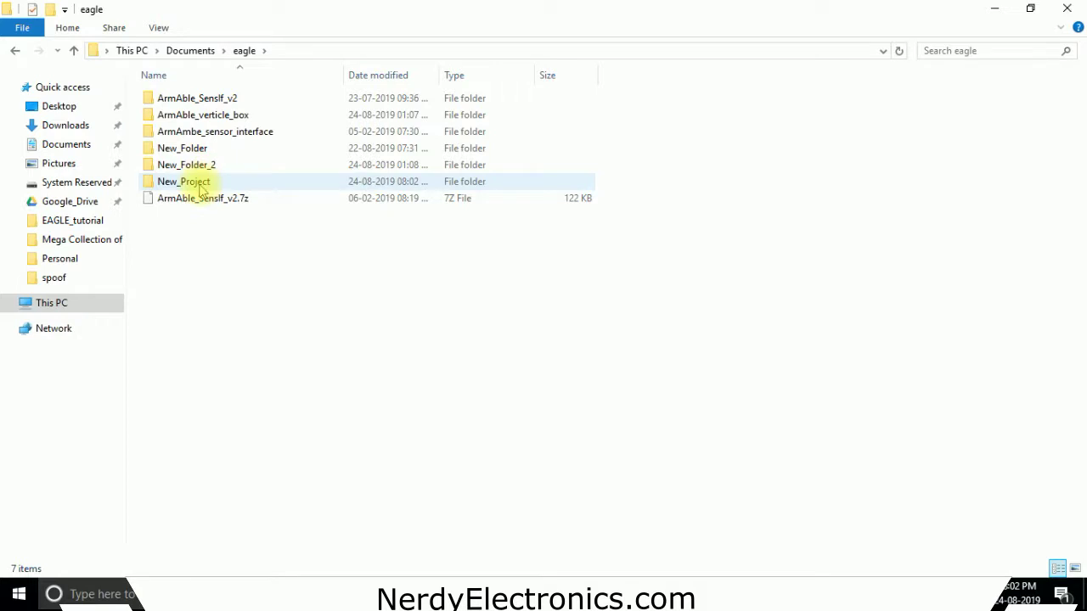
double_click(199, 185)
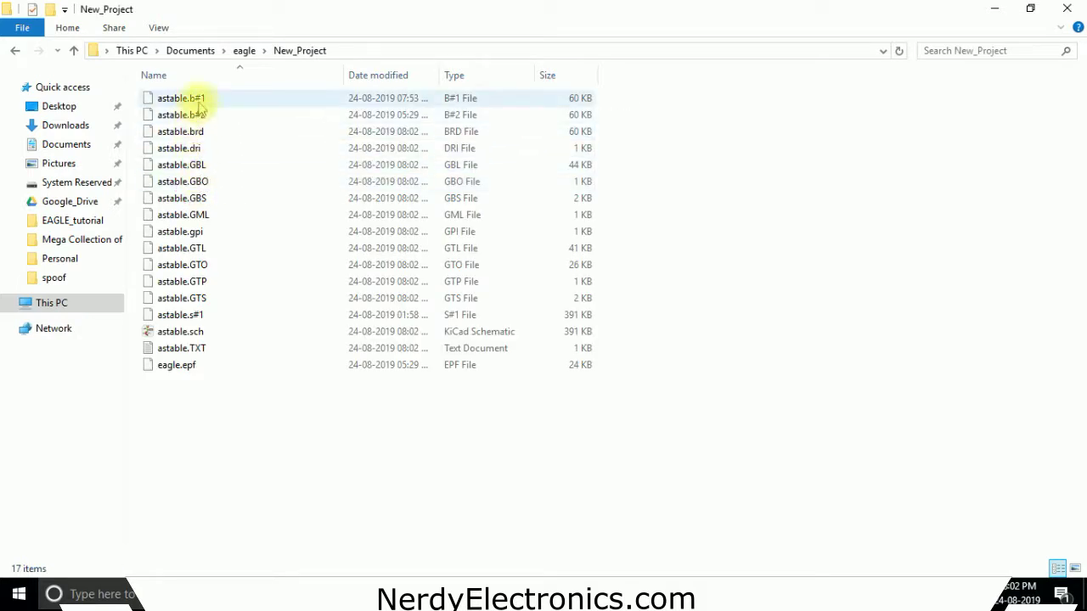
right_click(201, 443)
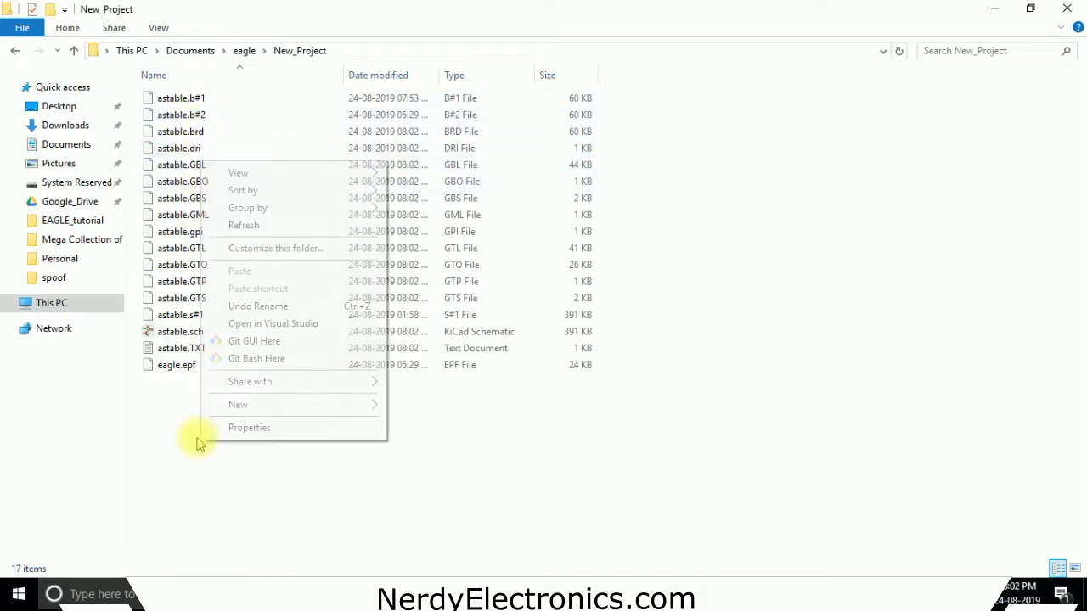
Step: Create a new folder named 'gerber' inside New_Project
click(410, 405)
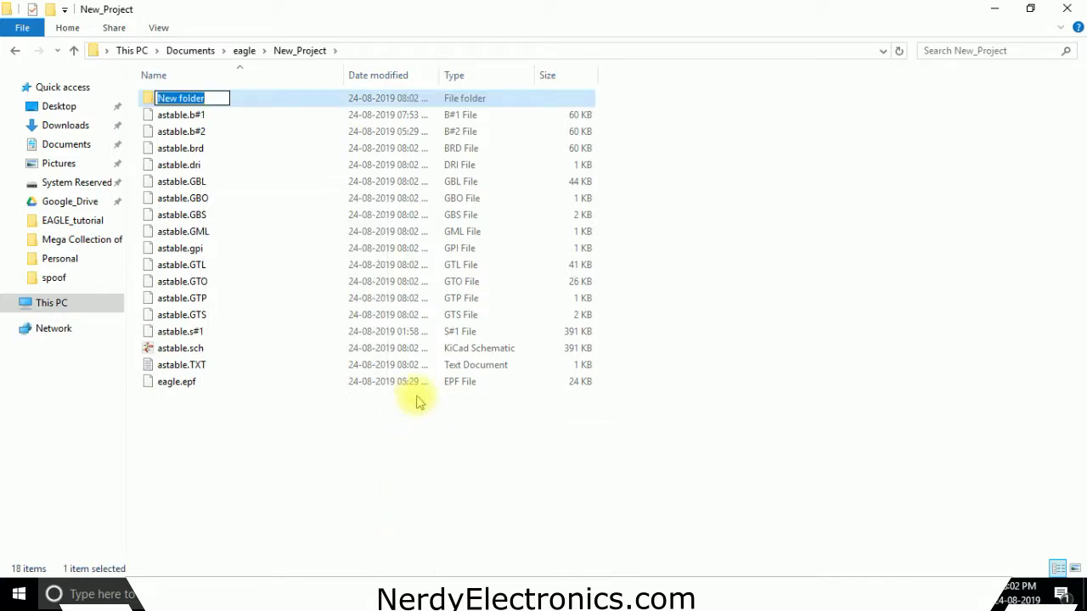
text(gerber)
key(Return)
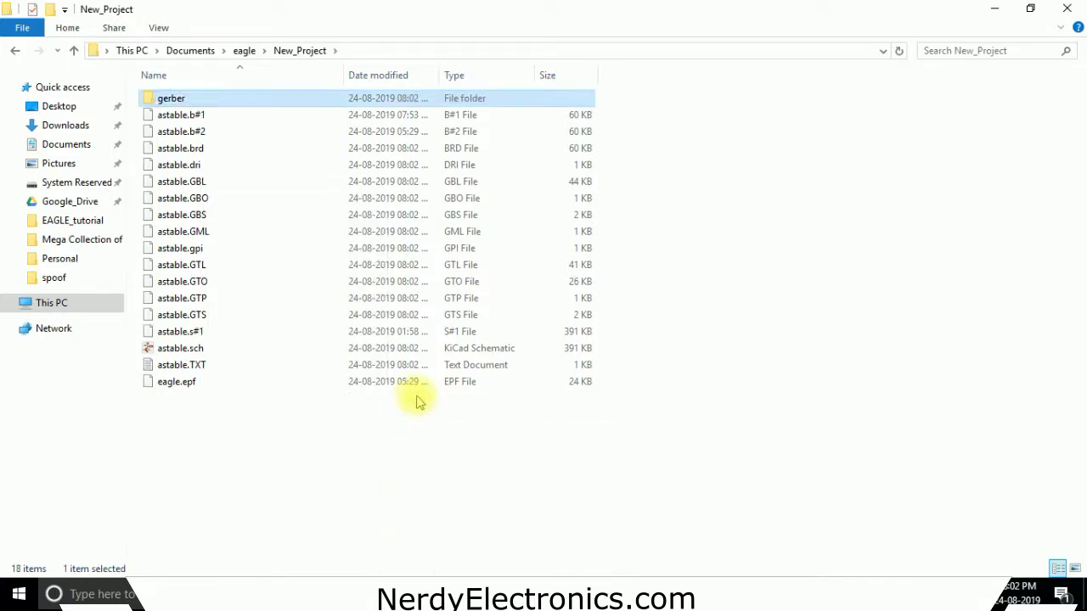
Step: Move the ten astable files from .dri through .GTS into gerber and open it
click(195, 166)
shift+click(212, 182)
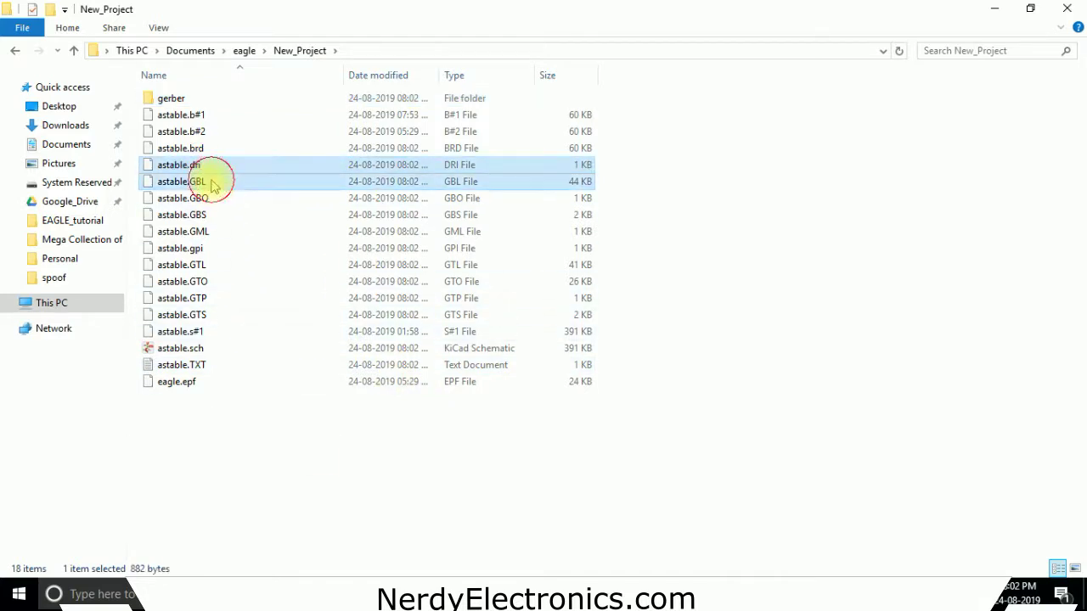
shift+click(214, 199)
shift+click(212, 215)
shift+click(226, 233)
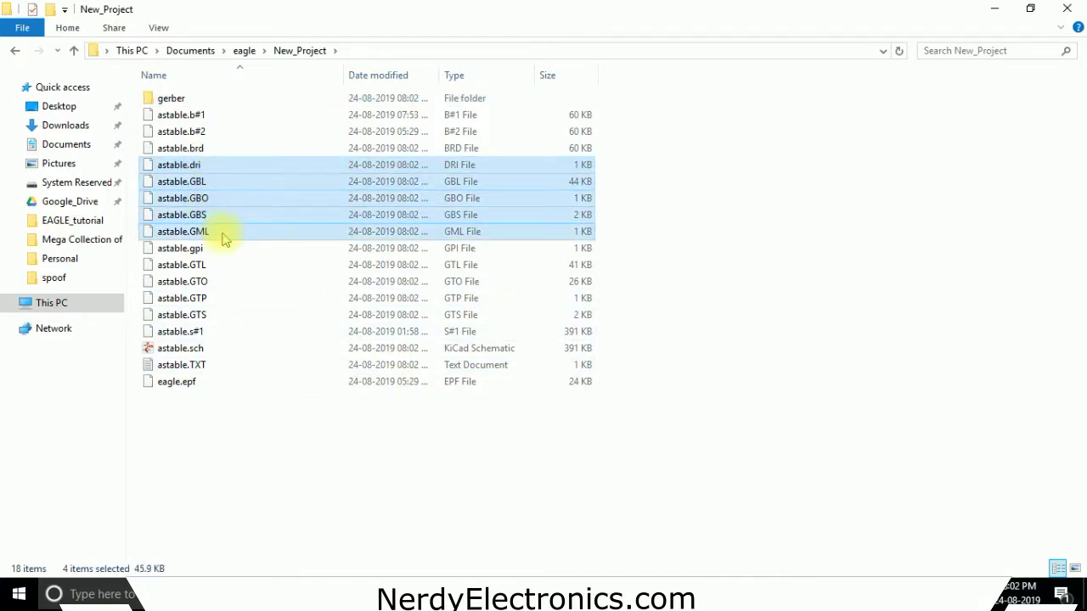
shift+click(221, 249)
shift+click(222, 266)
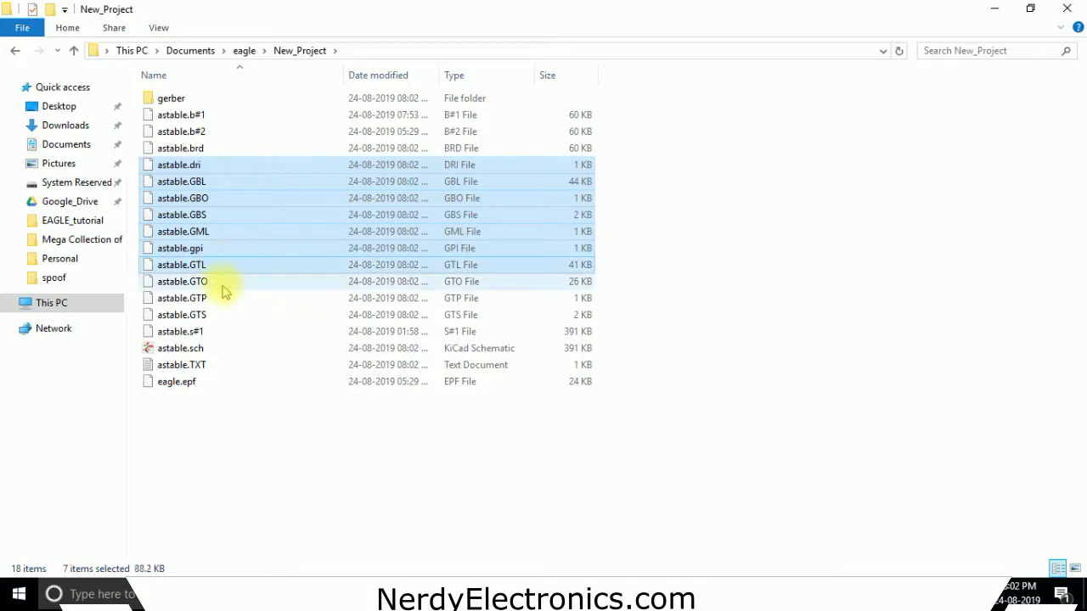
shift+click(223, 283)
shift+click(214, 298)
shift+click(217, 315)
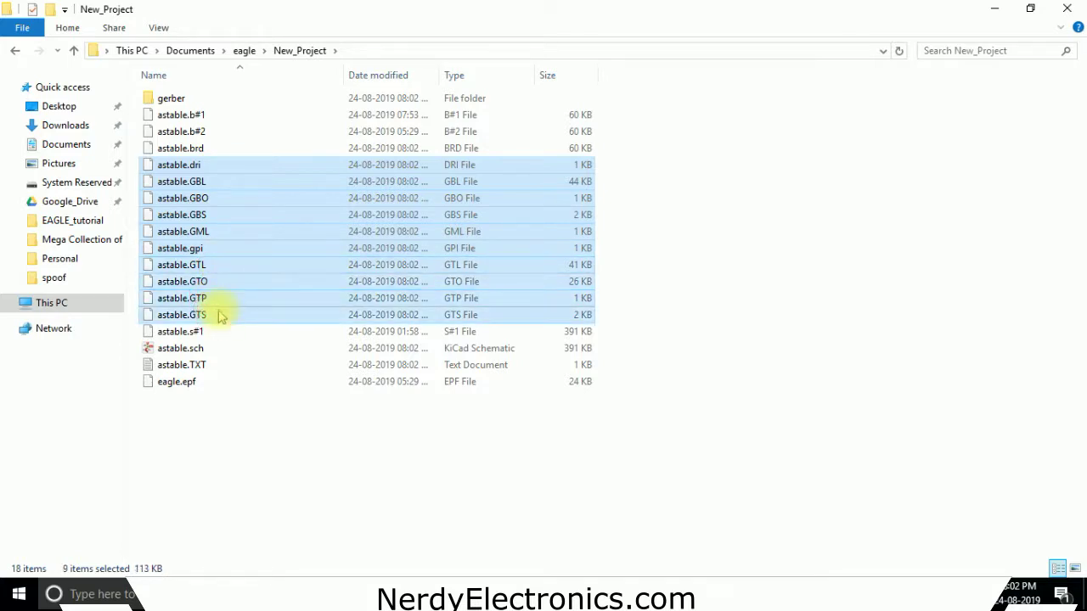
drag(223, 201, 196, 102)
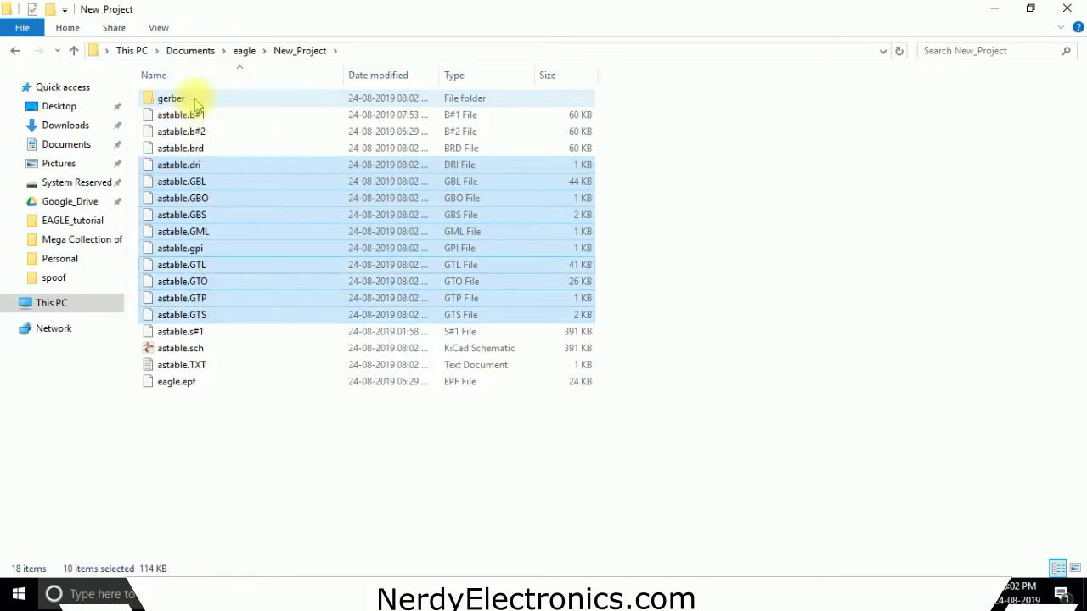
double_click(195, 99)
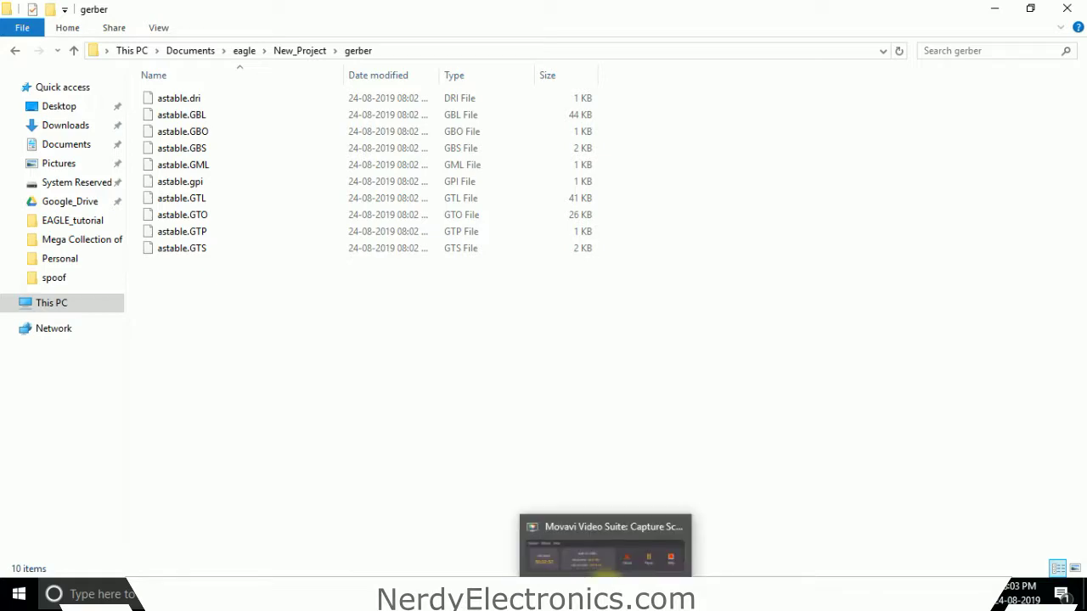
mouse_move(493, 594)
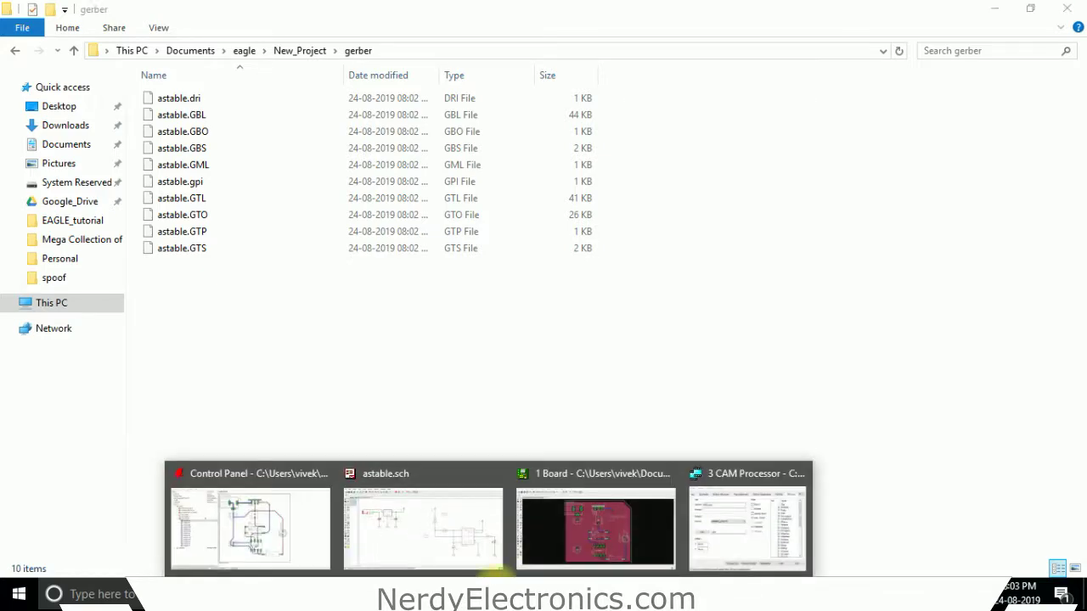
click(556, 544)
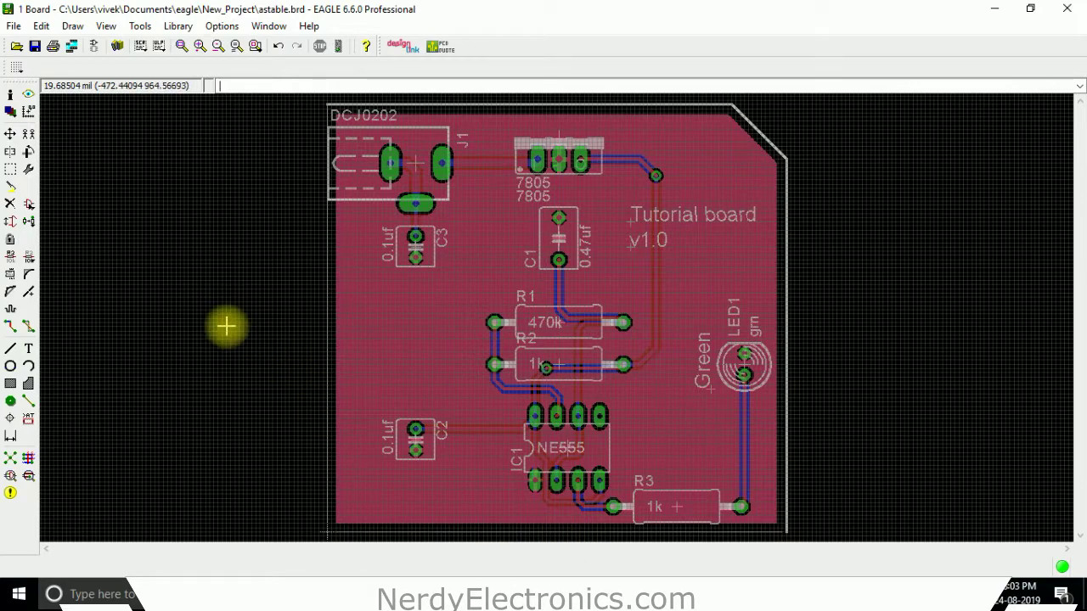
click(988, 8)
drag(240, 327, 143, 49)
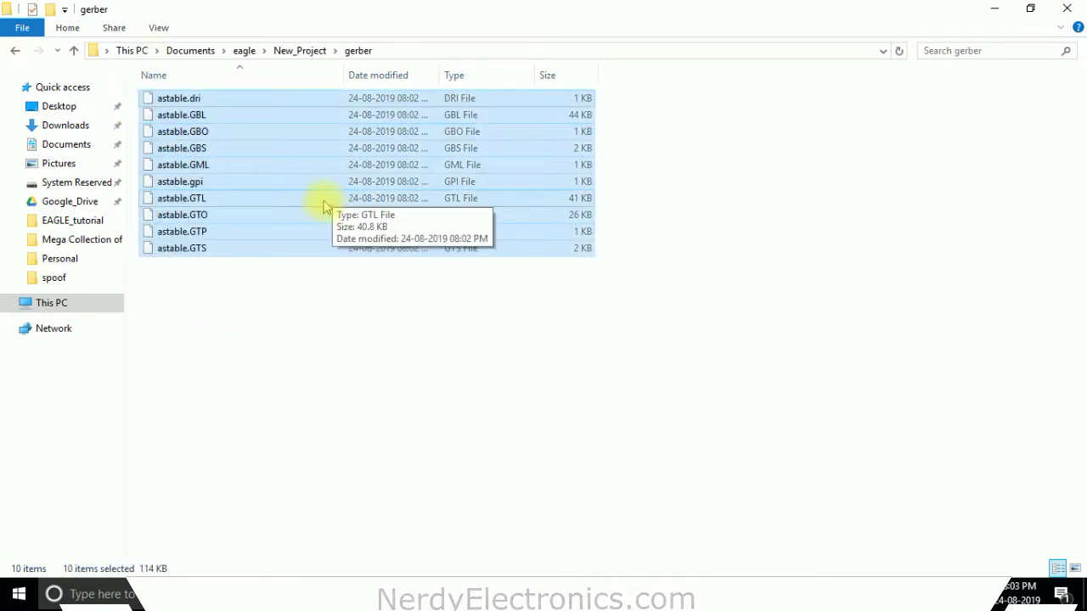